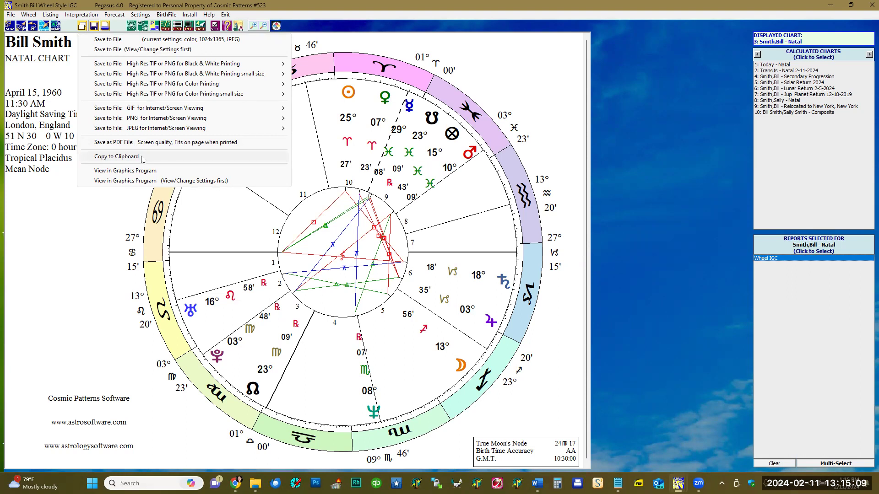
Step: Set the chart wheel export to a colour JPG saved in the SavedReports folder, and accept the settings
{"action": "left_click", "coordinate": [145, 50]}
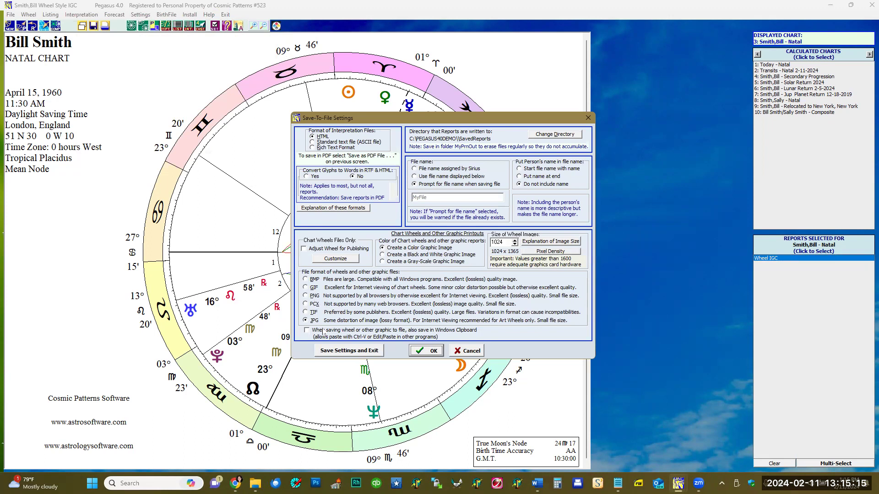
{"action": "left_click", "coordinate": [306, 320]}
{"action": "left_click", "coordinate": [546, 136]}
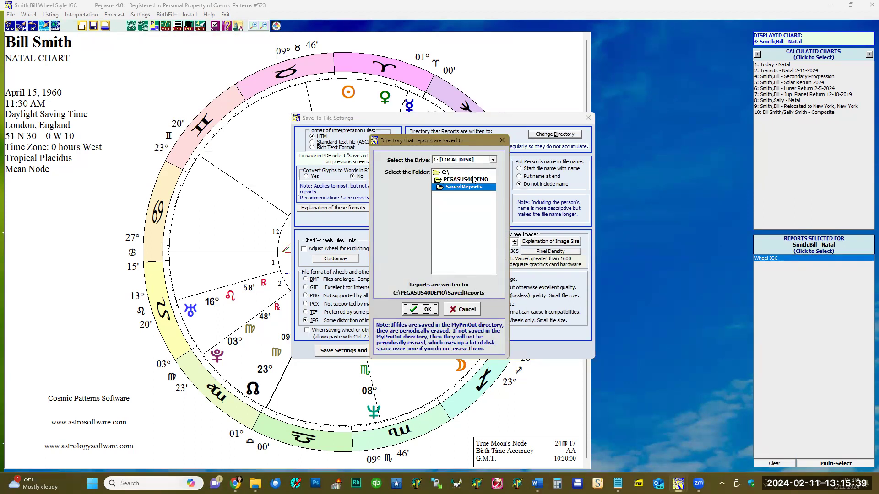
{"action": "left_click", "coordinate": [465, 314]}
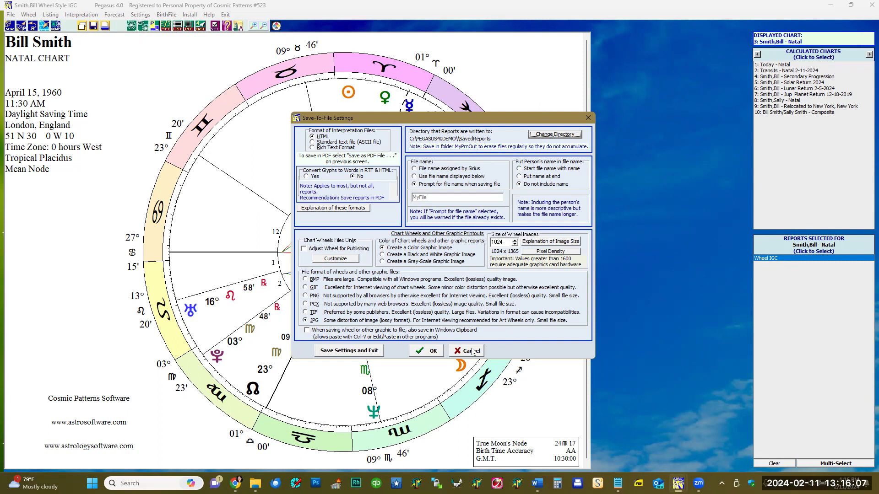
{"action": "left_click", "coordinate": [437, 355]}
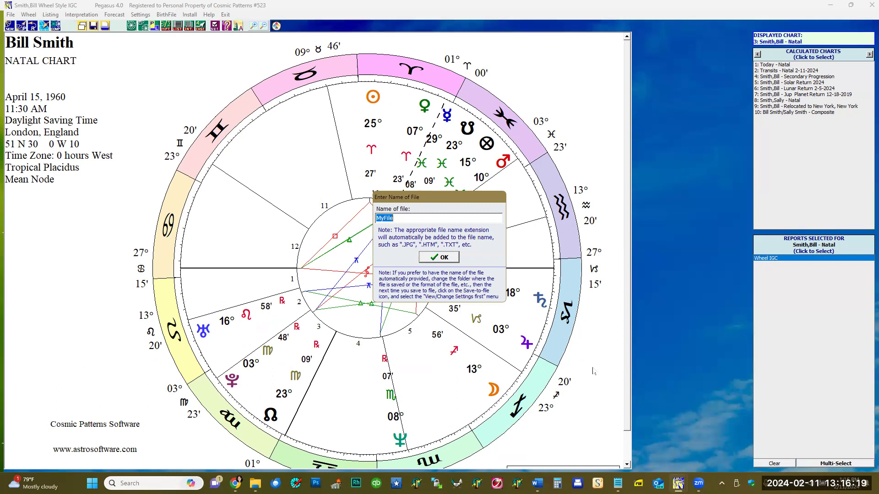
Step: Save the wheel as BillNatalChart.JPG and dismiss the file-saved confirmation
{"action": "type", "text": "BillNatalChart"}
{"action": "left_click", "coordinate": [428, 257]}
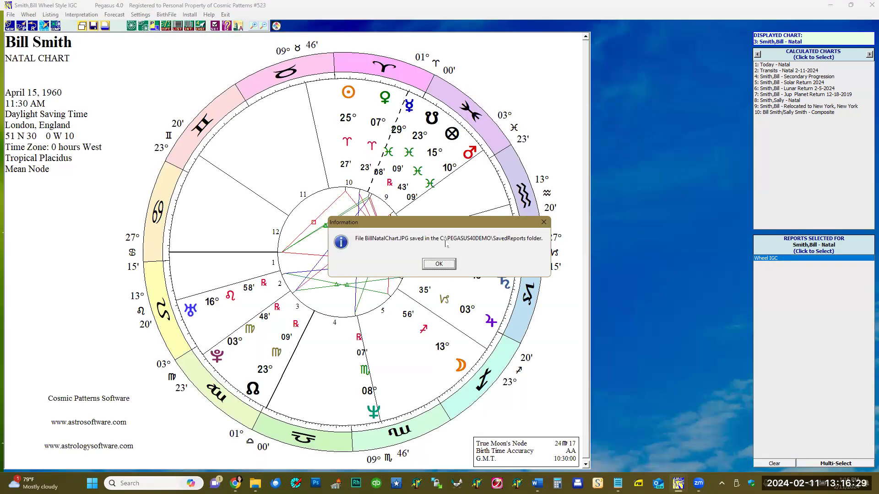
{"action": "left_click", "coordinate": [440, 264]}
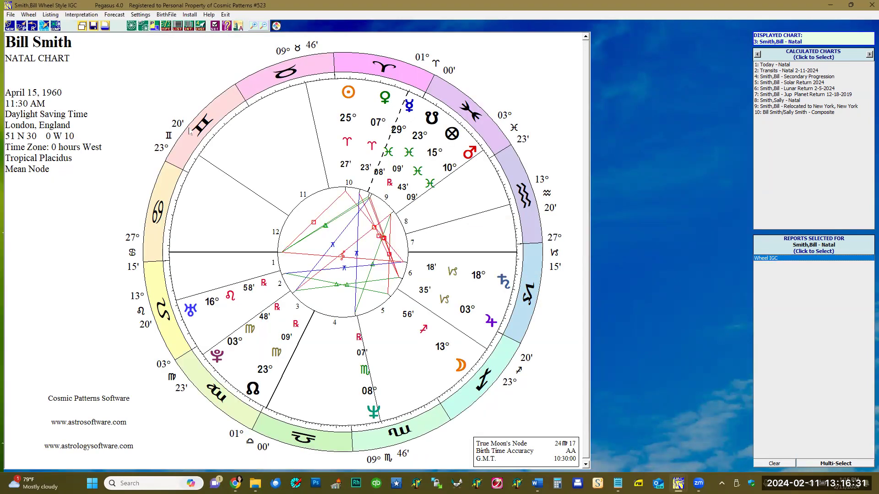
Step: Copy the chart wheel to the clipboard and launch Paint from Windows search
{"action": "left_click", "coordinate": [93, 26]}
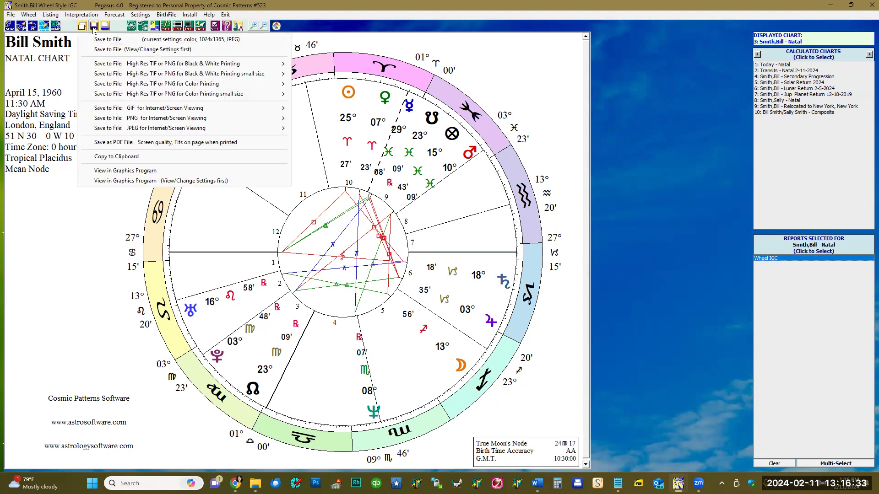
{"action": "left_click", "coordinate": [123, 158]}
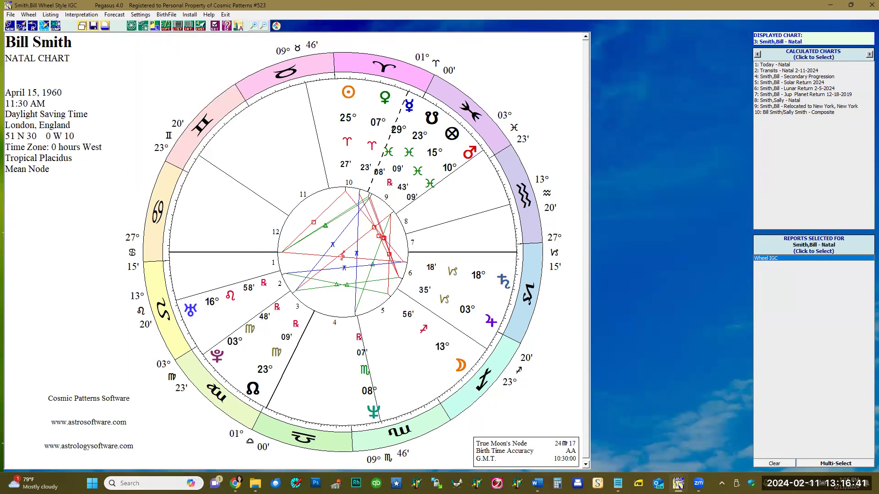
{"action": "key", "text": "super+s"}
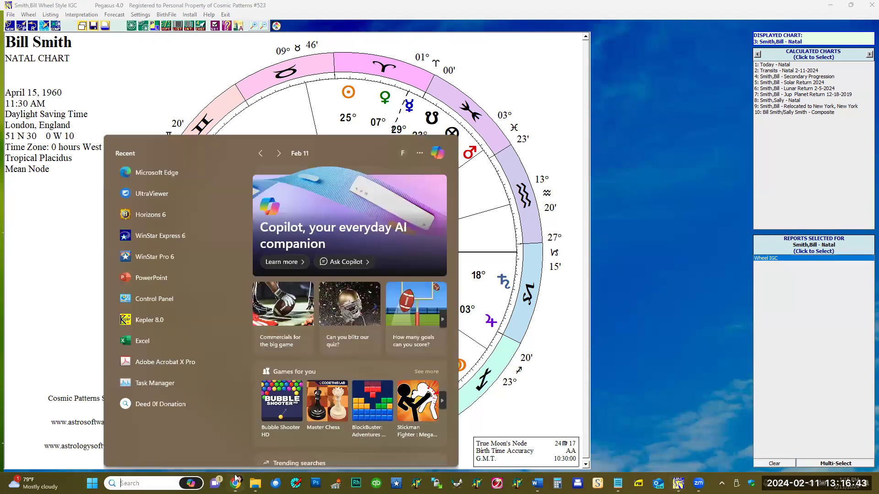
{"action": "mouse_move", "coordinate": [235, 481]}
{"action": "type", "text": "p"}
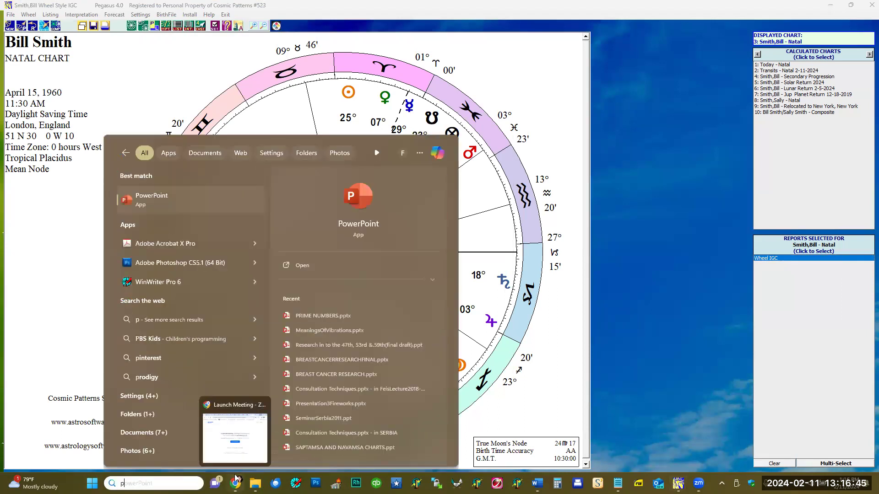
{"action": "key", "text": "BackSpace"}
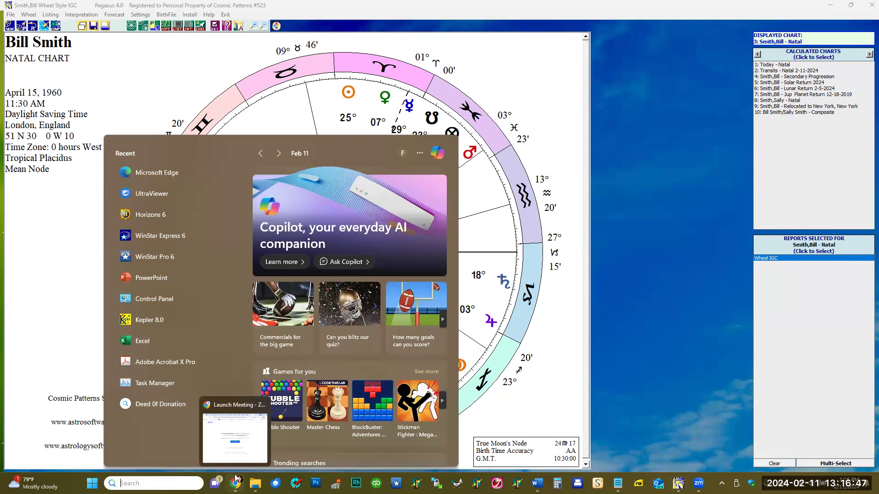
{"action": "type", "text": "ain"}
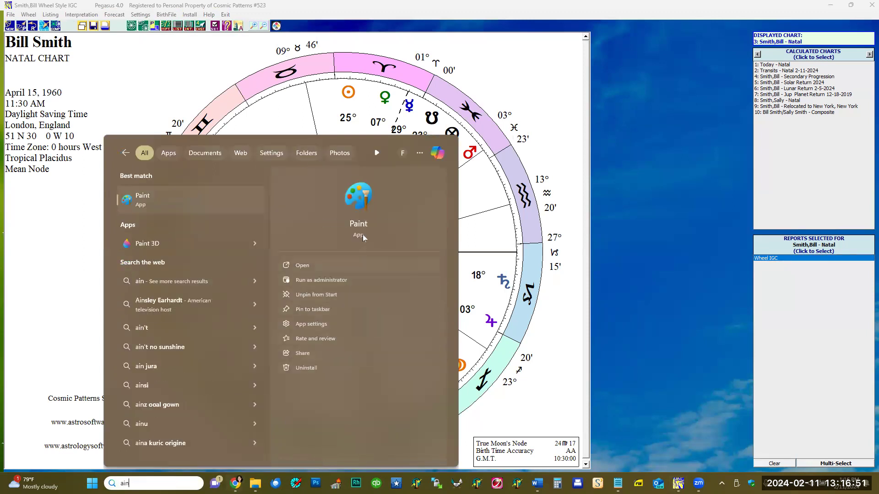
{"action": "left_click", "coordinate": [356, 222]}
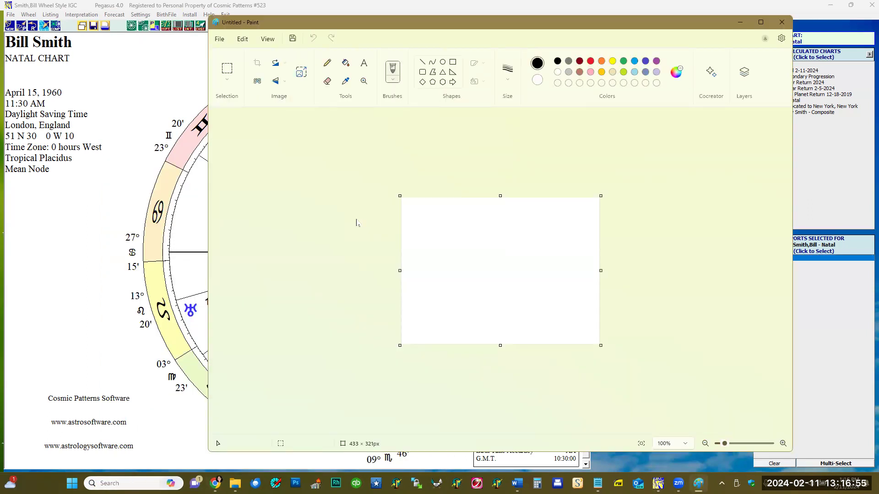
Step: Start a new blank Paint image and paste the chart wheel into it
{"action": "left_click", "coordinate": [225, 44]}
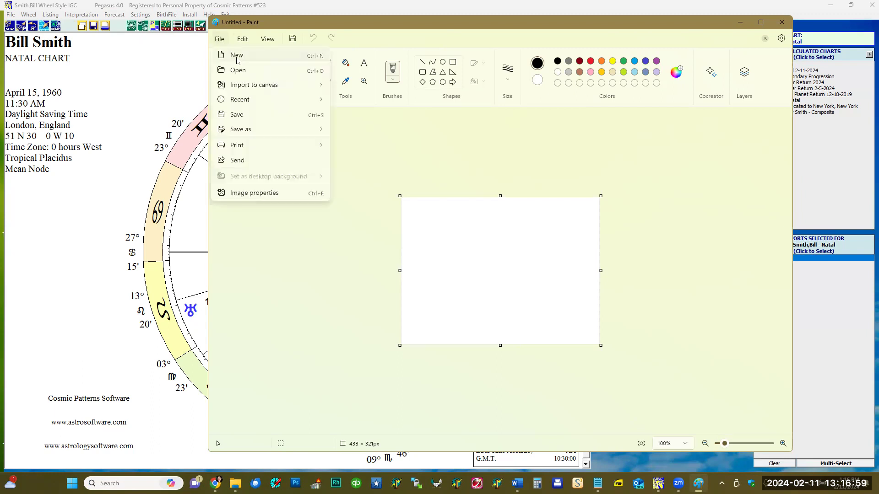
{"action": "left_click", "coordinate": [236, 55]}
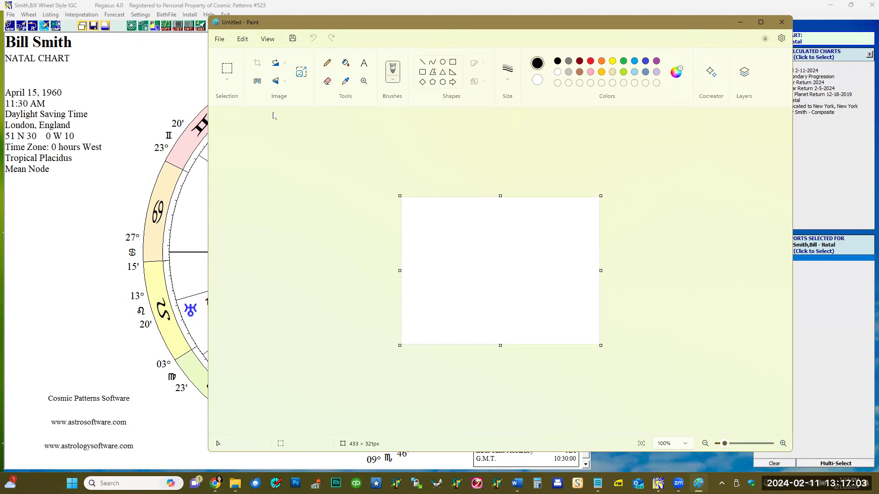
{"action": "key", "text": "ctrl+v"}
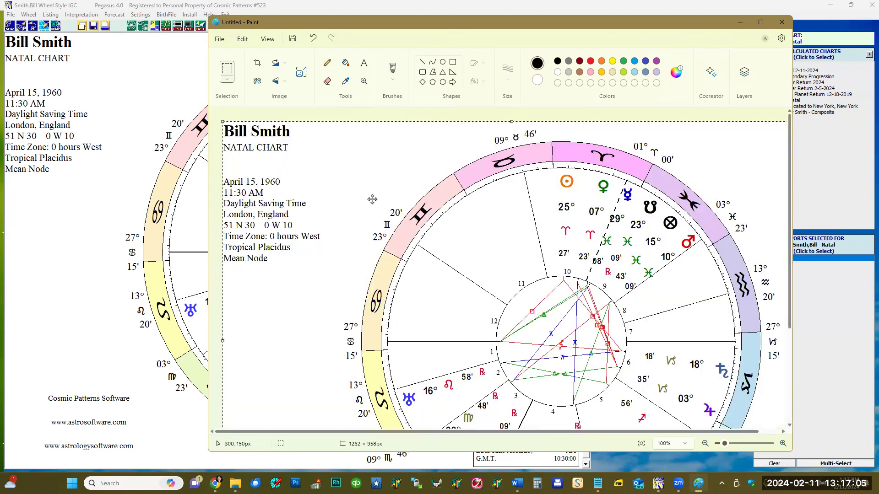
{"action": "scroll", "coordinate": [414, 214], "scroll_direction": "down", "scroll_amount": 3}
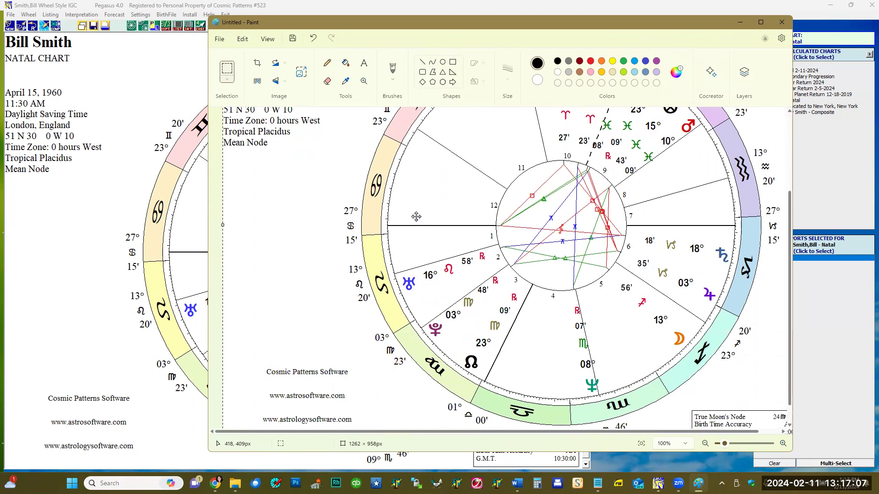
{"action": "scroll", "coordinate": [417, 214], "scroll_direction": "up", "scroll_amount": 3}
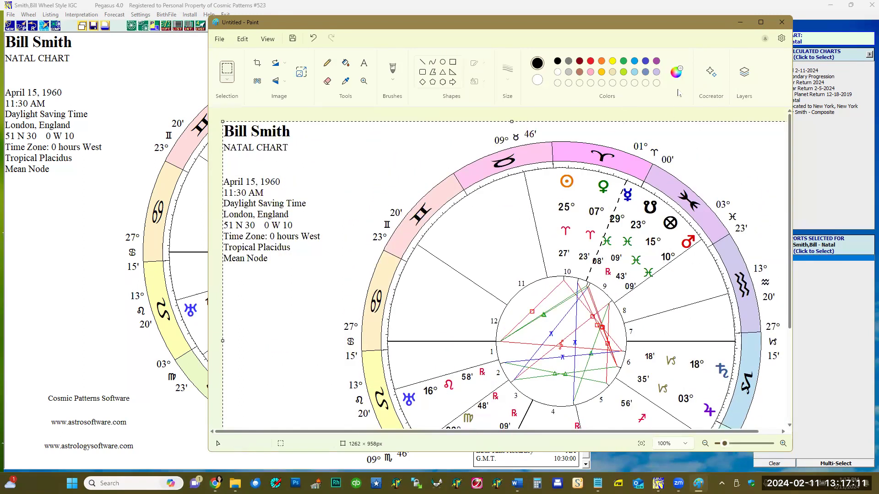
Step: Close Paint, discarding the pasted chart image without saving
{"action": "left_click", "coordinate": [781, 22]}
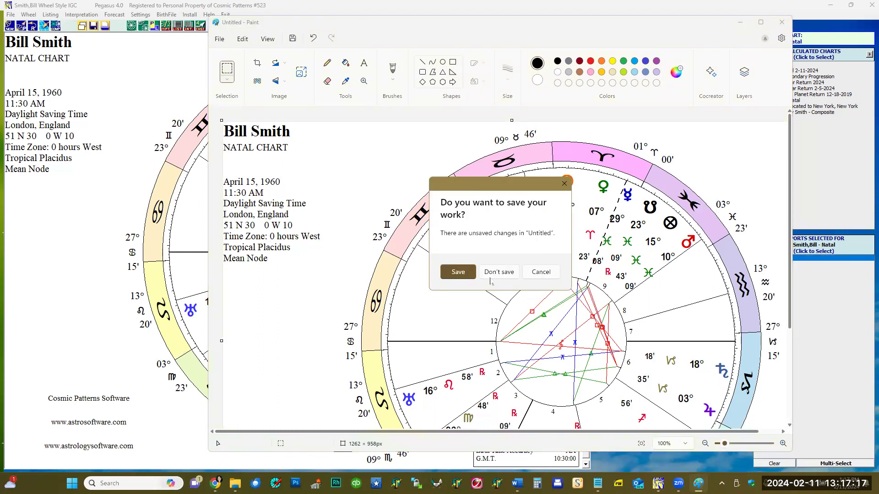
{"action": "left_click", "coordinate": [541, 273]}
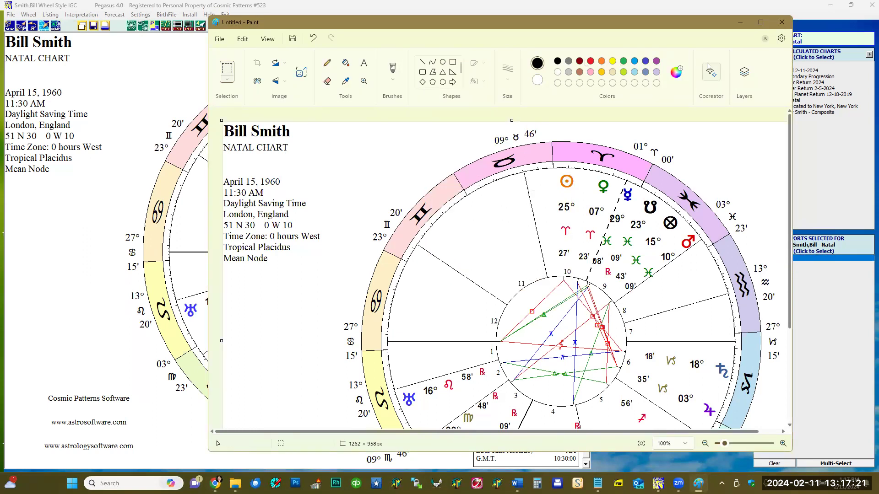
{"action": "left_click", "coordinate": [781, 22]}
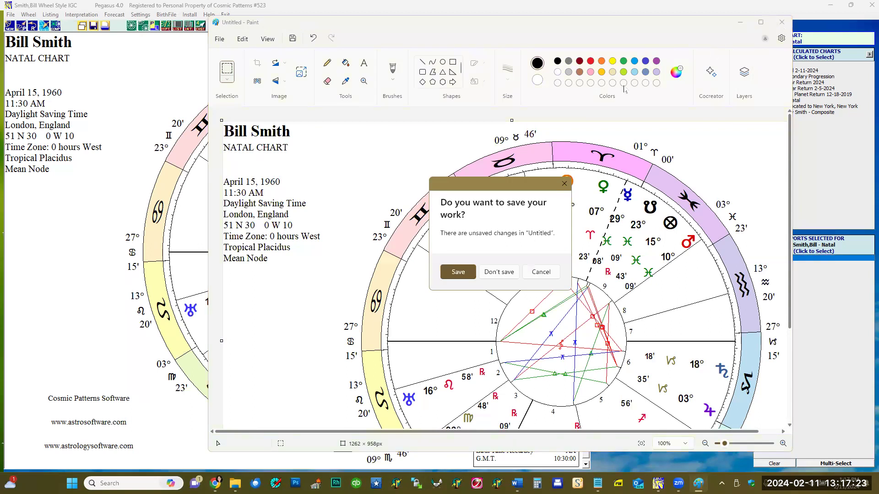
{"action": "left_click", "coordinate": [498, 272]}
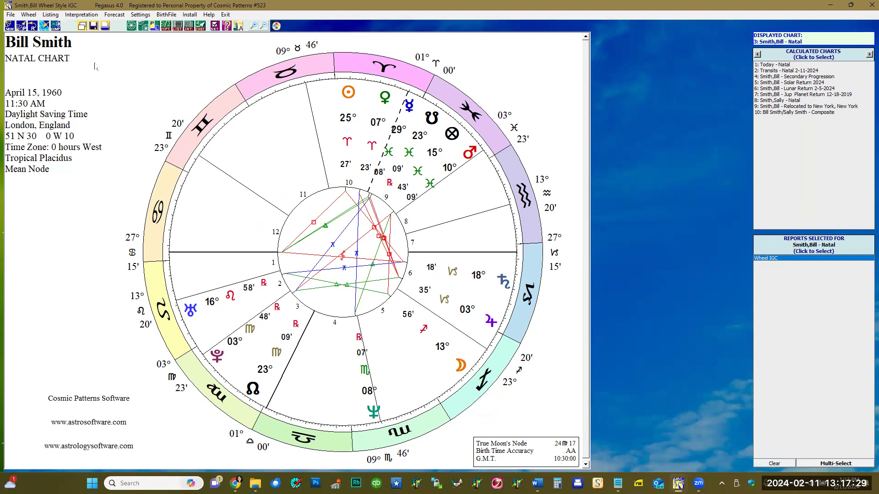
Step: Save the wheel as BillNatalChart.PDF in SavedReports and acknowledge the confirmation
{"action": "left_click", "coordinate": [93, 26]}
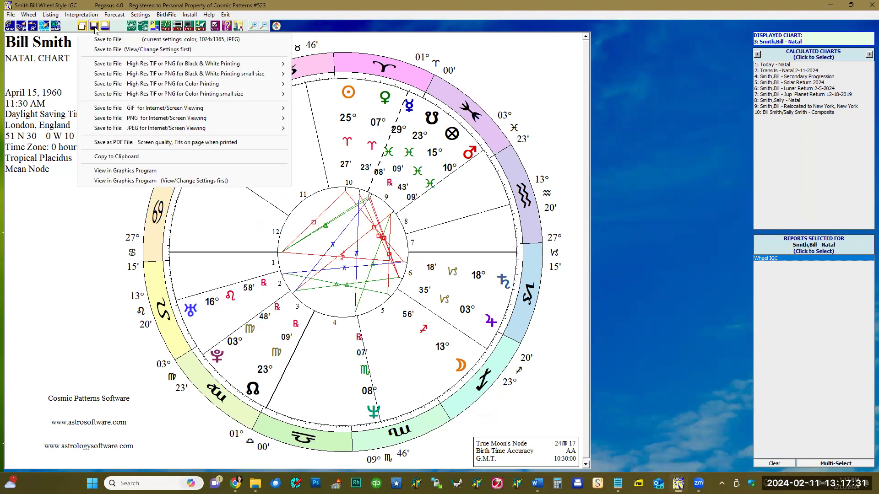
{"action": "left_click", "coordinate": [123, 142]}
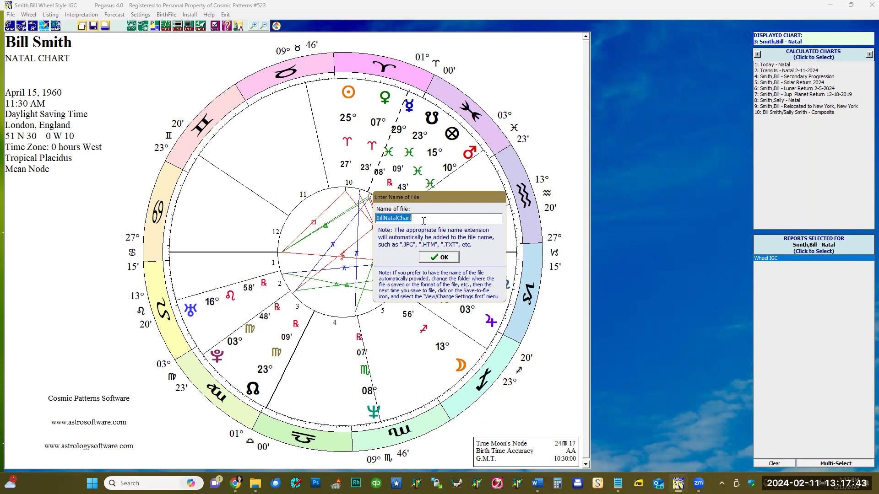
{"action": "left_click", "coordinate": [441, 259]}
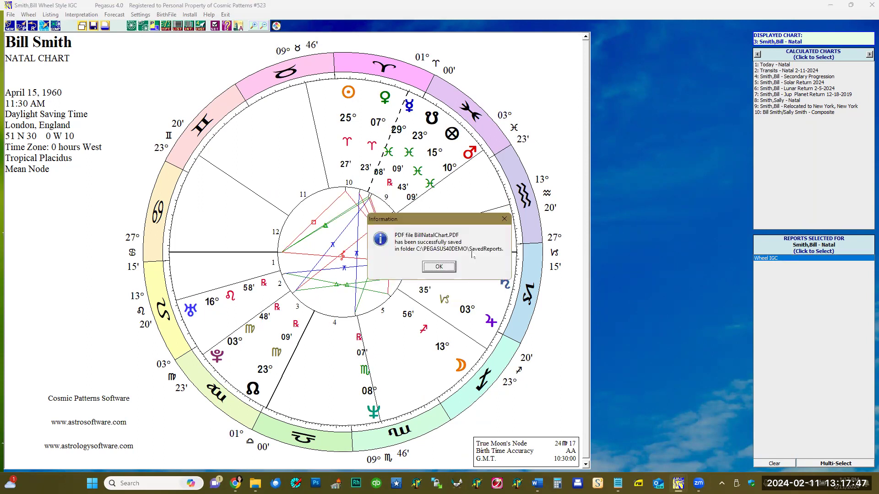
{"action": "left_click", "coordinate": [439, 267]}
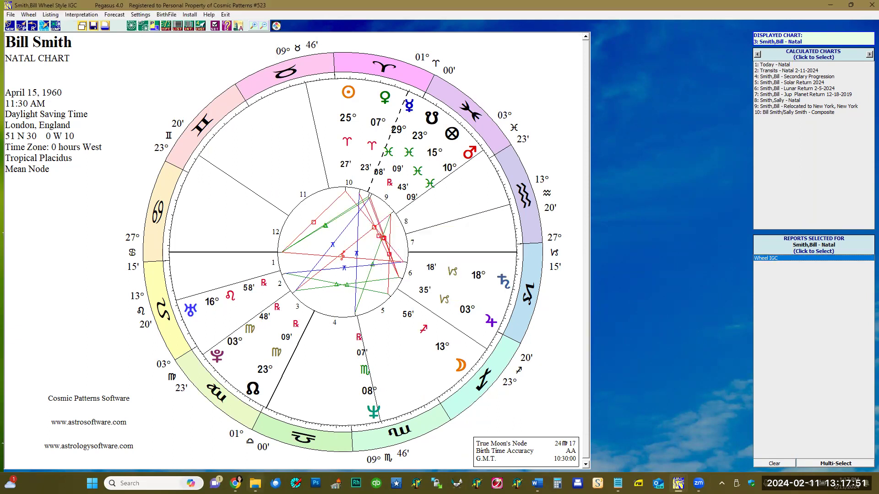
Step: Browse Local Disk (C:) and open the PEGASUS40DEMO folder
{"action": "left_click", "coordinate": [131, 325]}
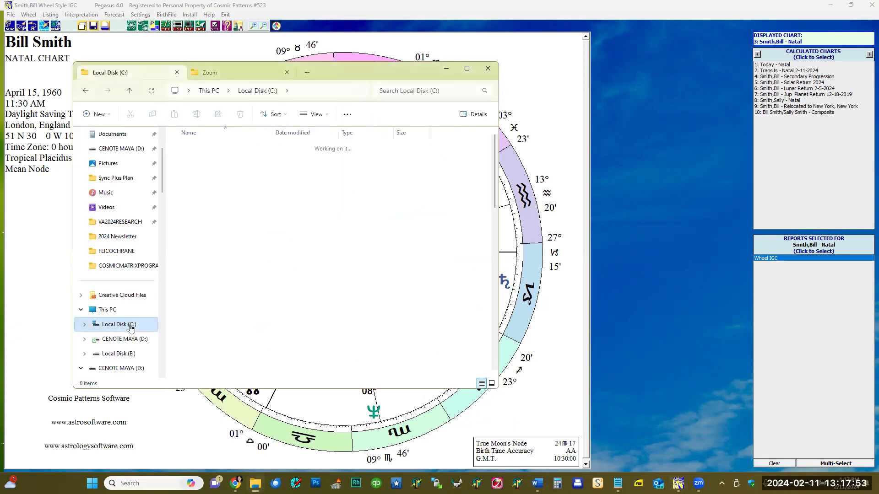
{"action": "scroll", "coordinate": [234, 315], "scroll_direction": "down", "scroll_amount": 4}
{"action": "left_click", "coordinate": [233, 319]}
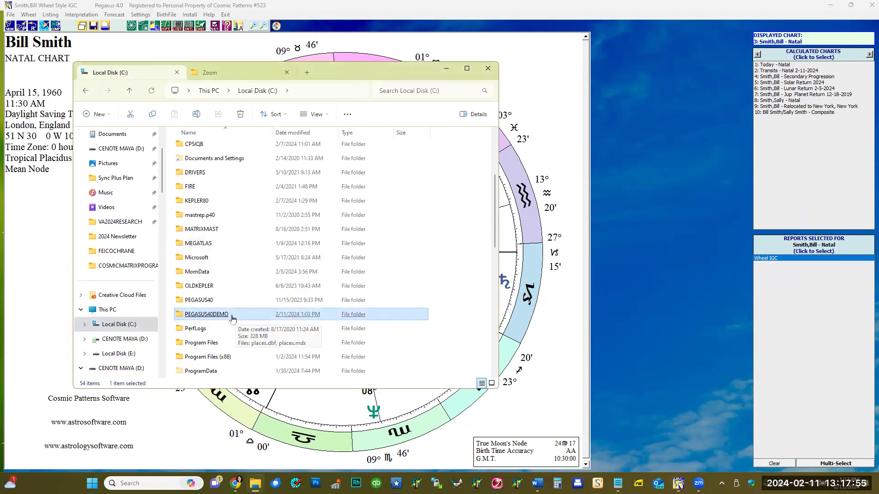
{"action": "scroll", "coordinate": [231, 319], "scroll_direction": "down", "scroll_amount": 2}
{"action": "left_click", "coordinate": [221, 342]}
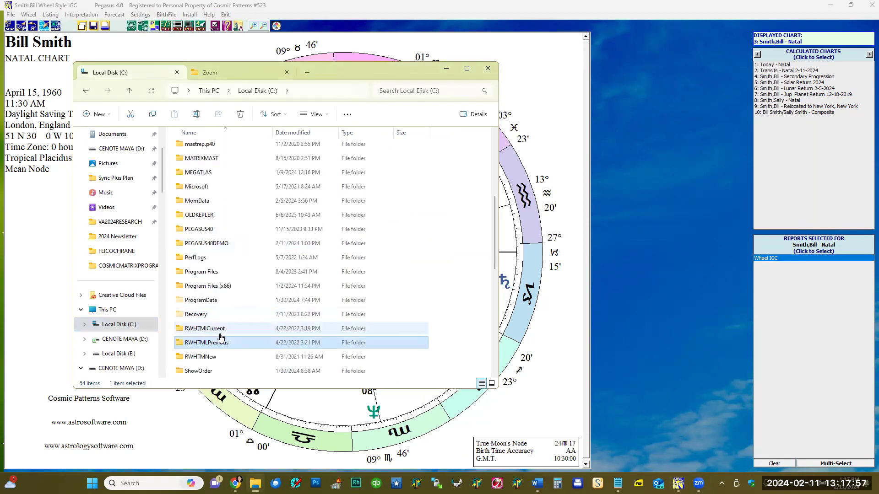
{"action": "left_click", "coordinate": [211, 246]}
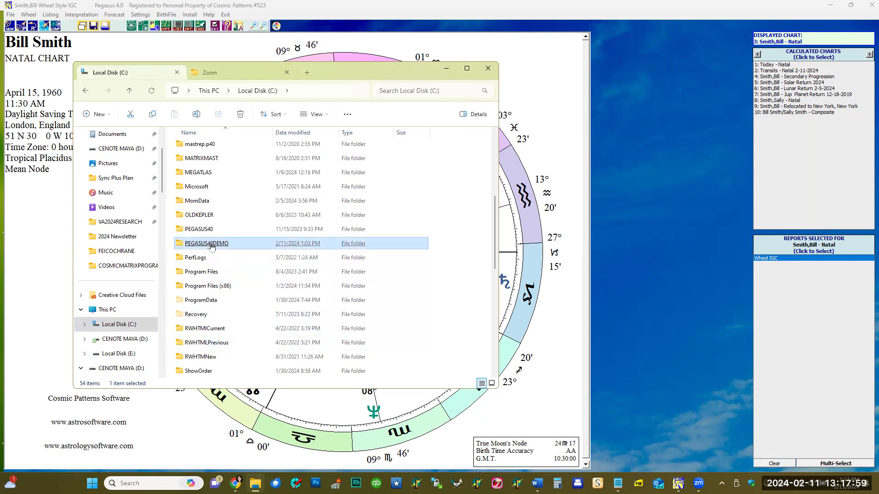
{"action": "double_click", "coordinate": [211, 244]}
Step: Open the SavedReports folder and launch BillNatalChart.PDF
{"action": "left_click", "coordinate": [231, 260]}
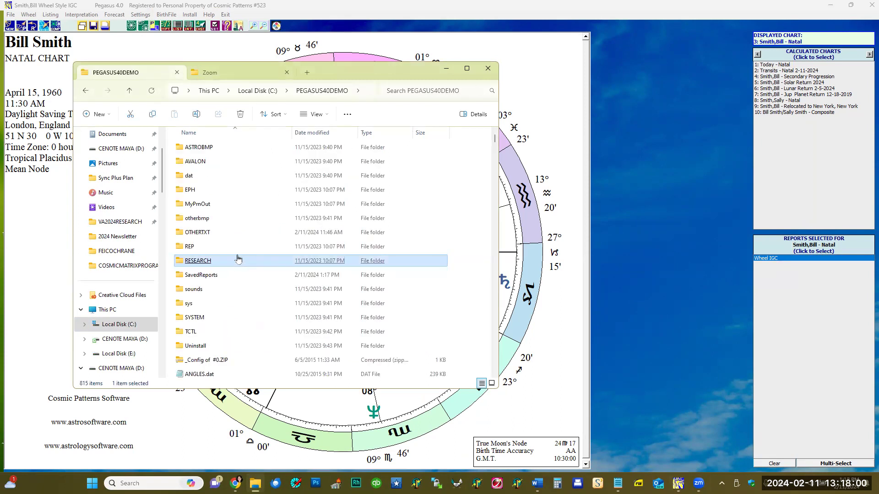
{"action": "double_click", "coordinate": [220, 276]}
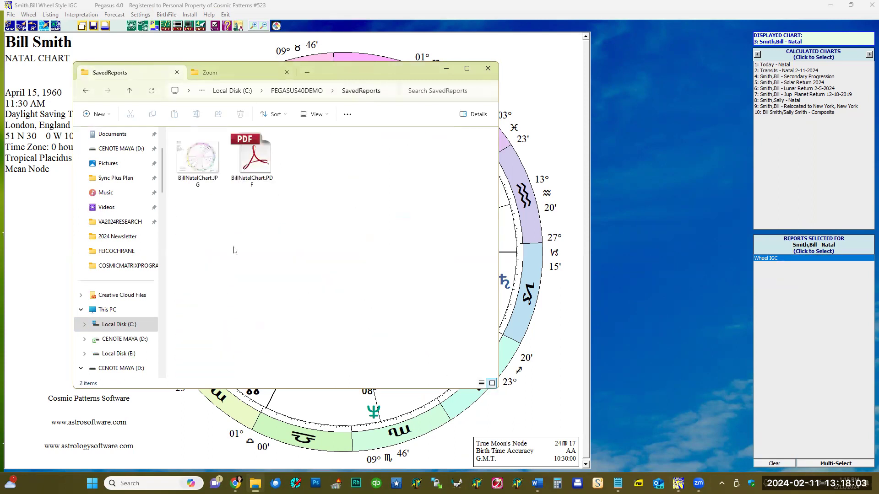
{"action": "left_click", "coordinate": [262, 171]}
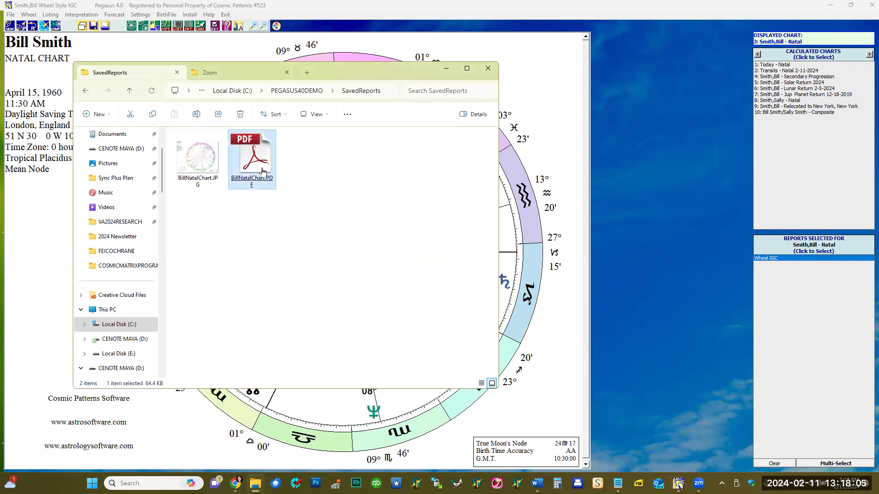
{"action": "double_click", "coordinate": [262, 173]}
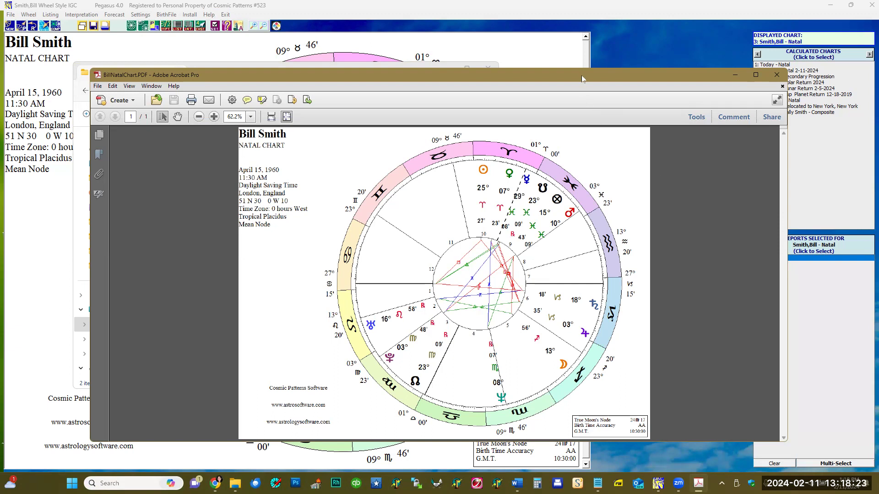
Step: Review the BillNatalChart PDF in Acrobat, then close it
{"action": "left_click_drag", "start_coordinate": [581, 72], "coordinate": [580, 65]}
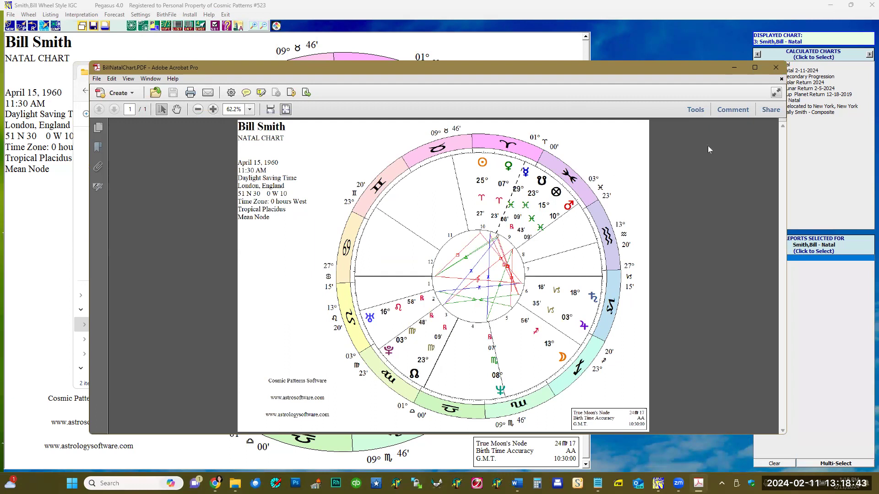
{"action": "left_click", "coordinate": [775, 73]}
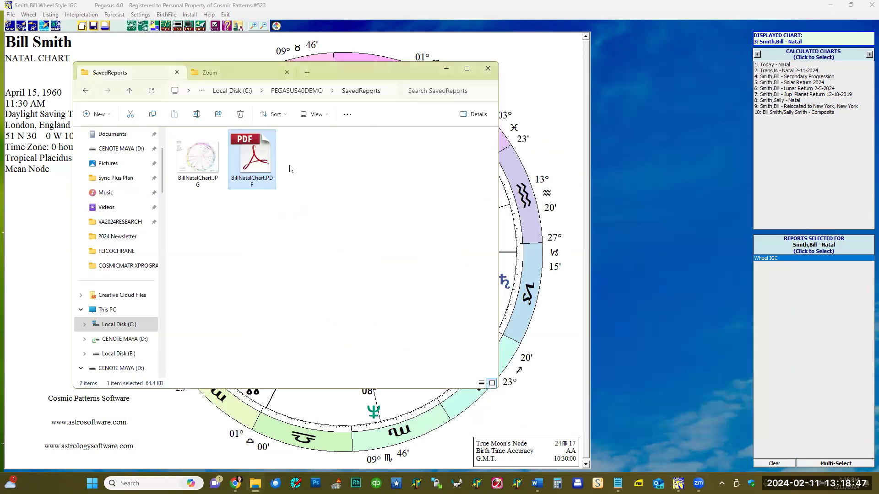
Step: Close the SavedReports window and dismiss the Save menu without saving, leaving the natal chart showing
{"action": "left_click", "coordinate": [489, 69]}
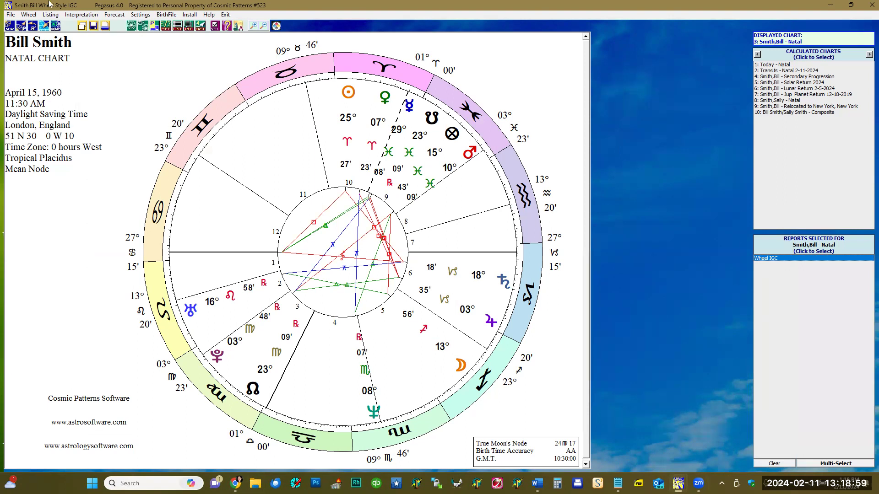
{"action": "left_click", "coordinate": [94, 26]}
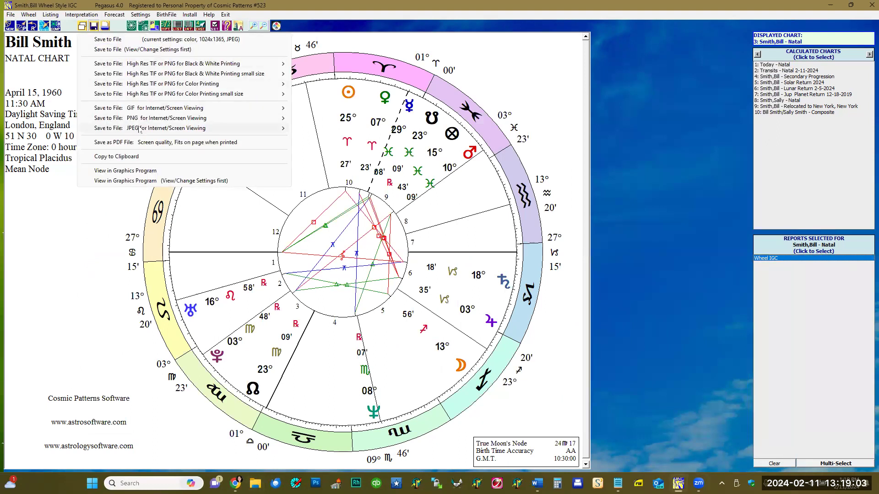
{"action": "mouse_move", "coordinate": [139, 122]}
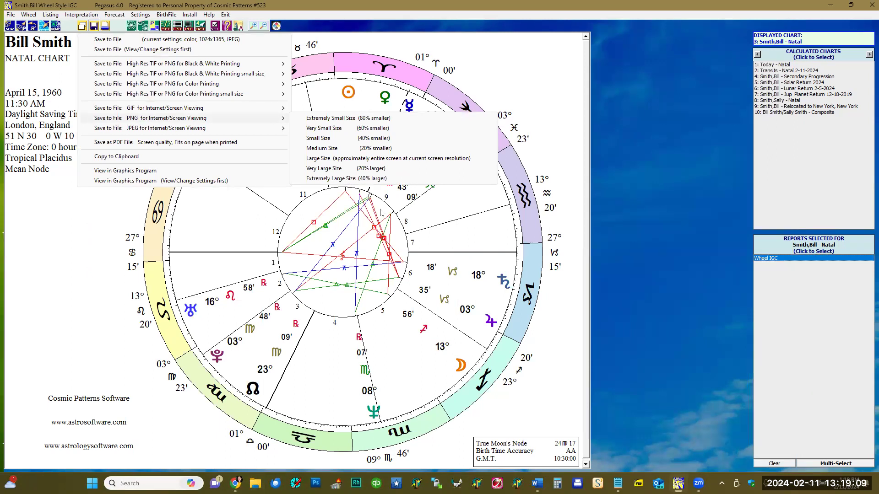
{"action": "left_click", "coordinate": [380, 211]}
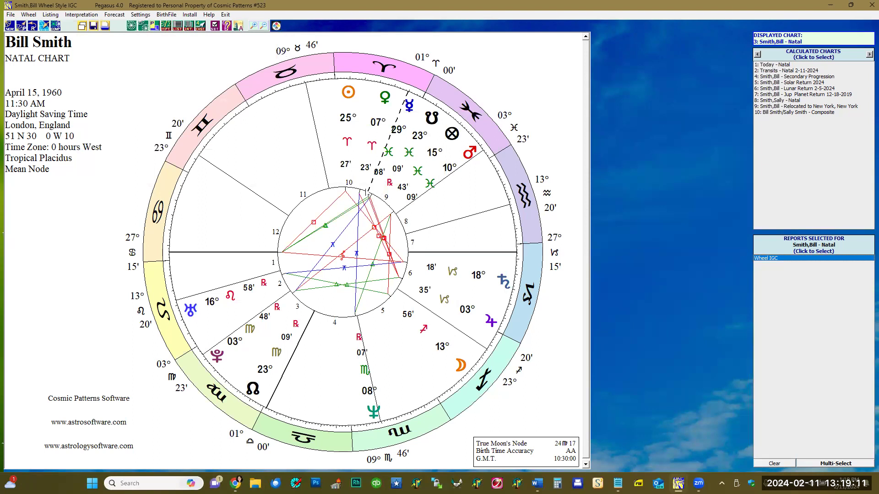